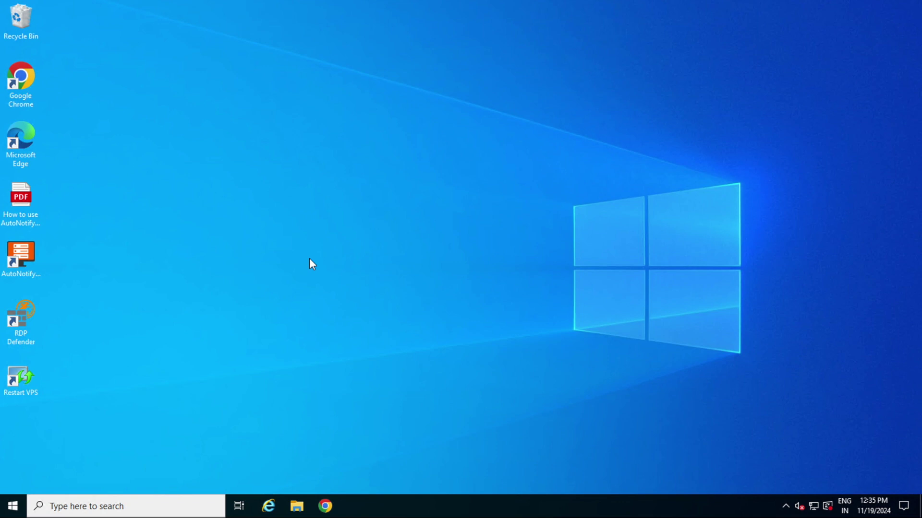
- Launch Chrome and look through the TradingFXVPS YouTube channel and Knowledge Base tabs
double_click(20, 79)
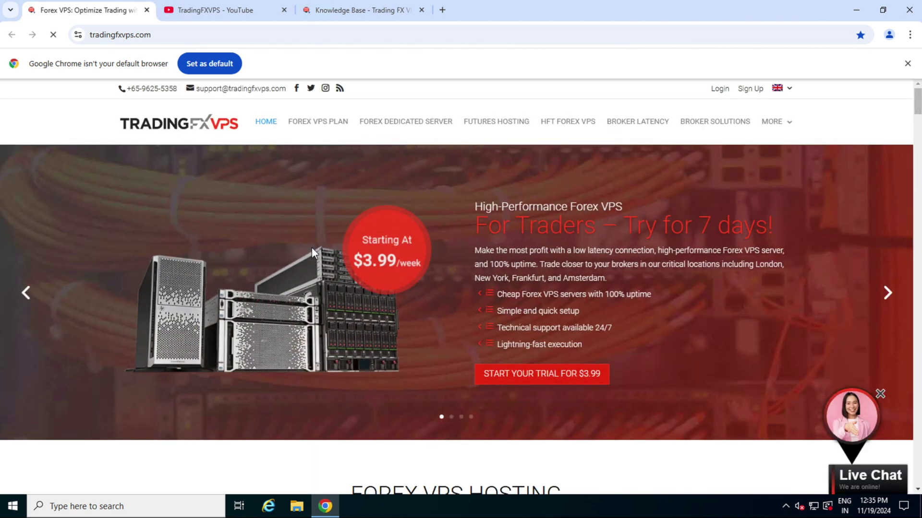
click(223, 13)
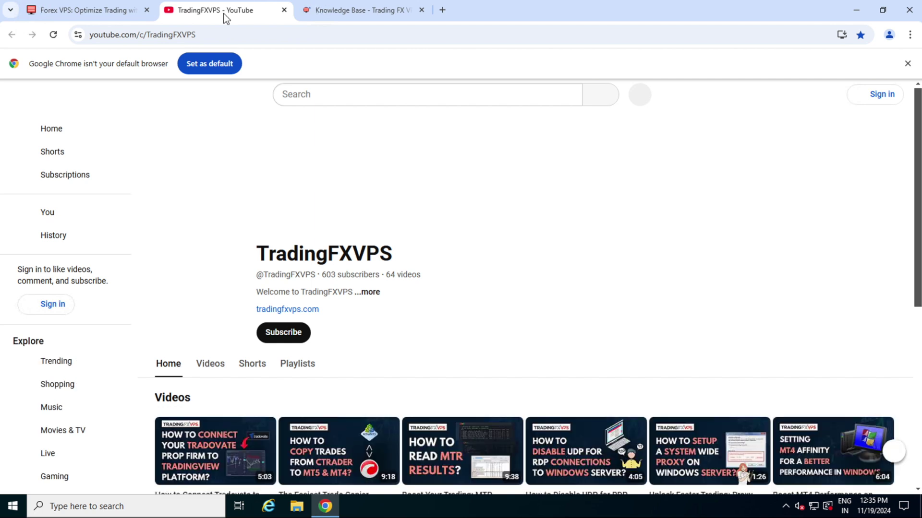
click(363, 12)
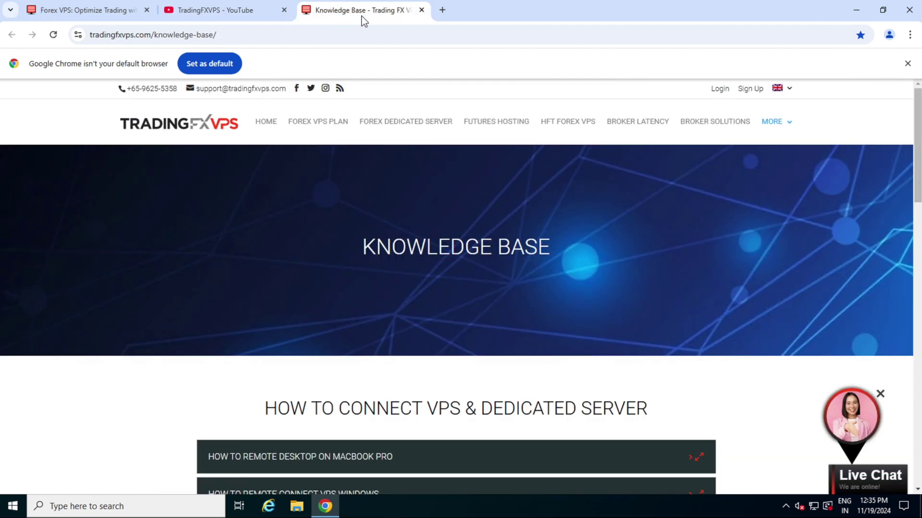
- Search Google for 'multichart' in a new tab
click(442, 11)
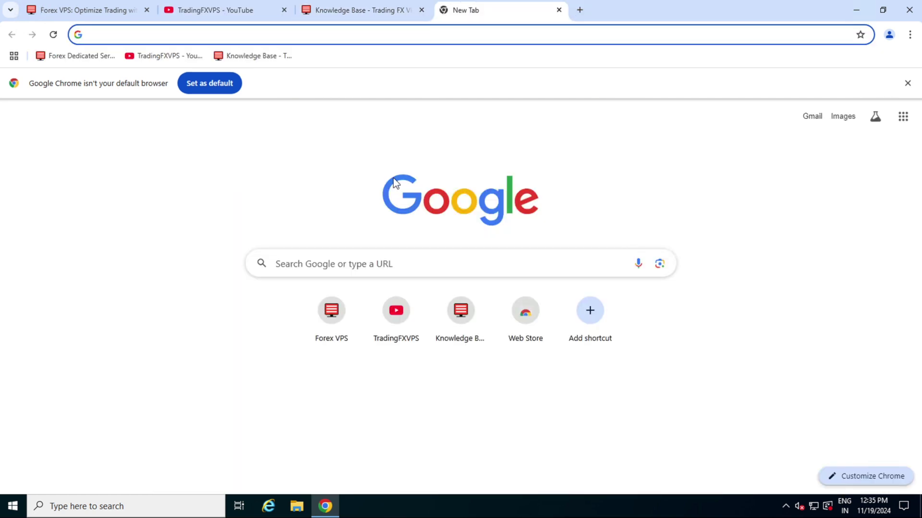
text(m)
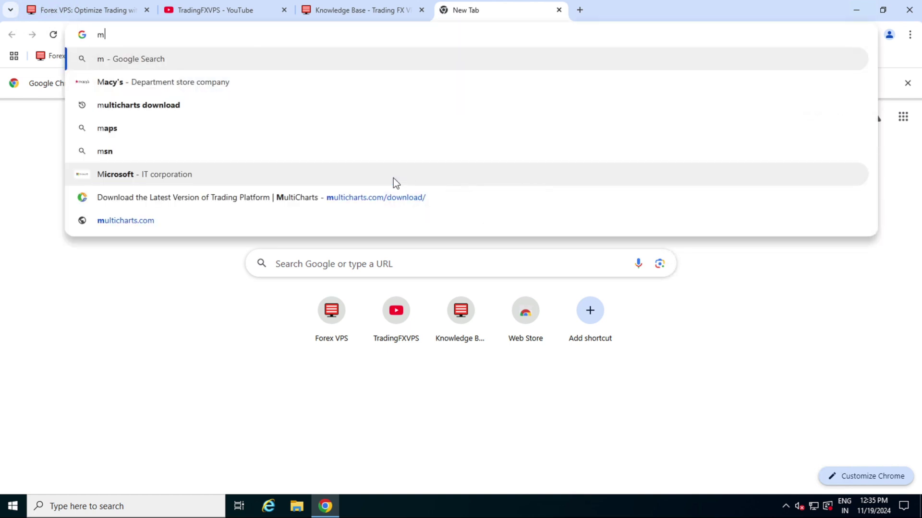
text(ultichart)
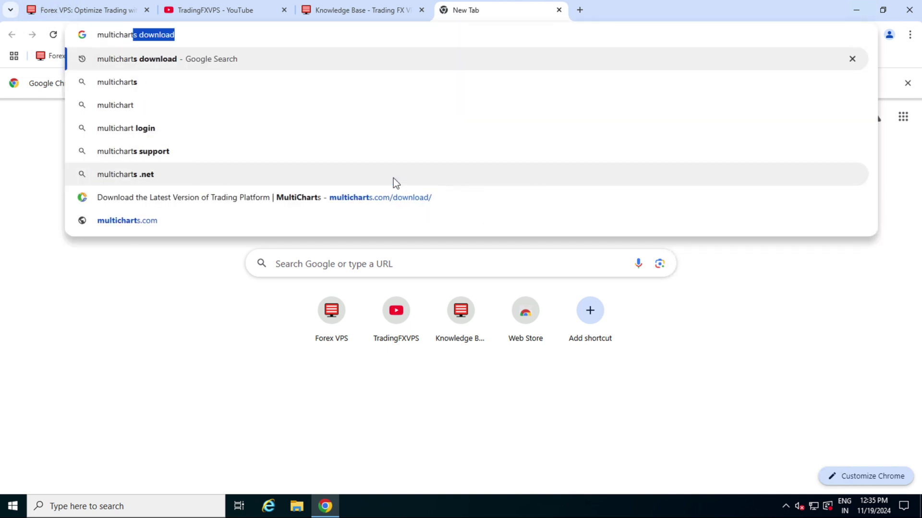
key(Return)
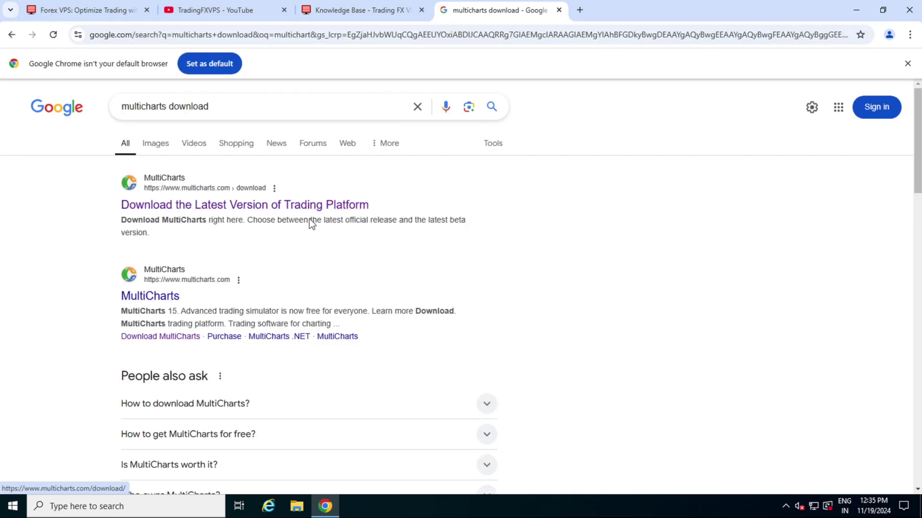
- Open the official MultiCharts download page from the results and scroll to the Release section
click(187, 208)
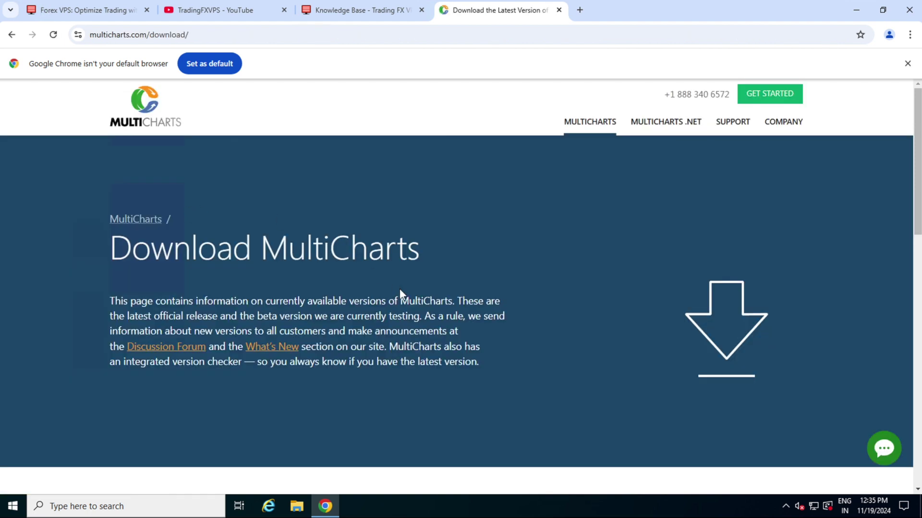
scroll(399, 289, down, 1)
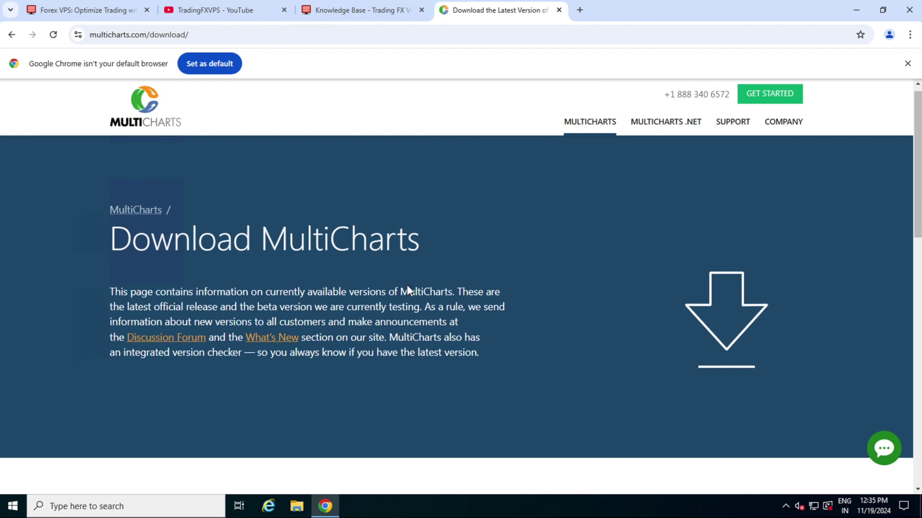
mouse_move(673, 125)
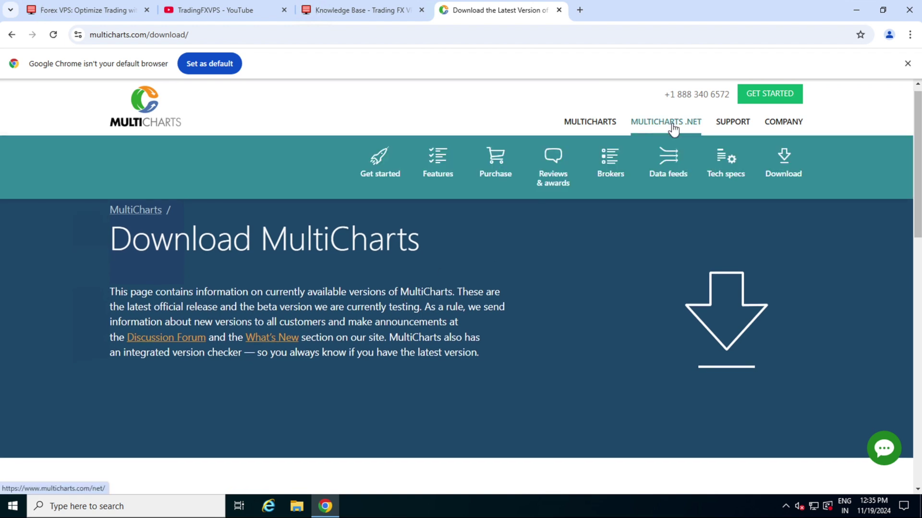
scroll(445, 365, down, 1)
scroll(446, 367, down, 5)
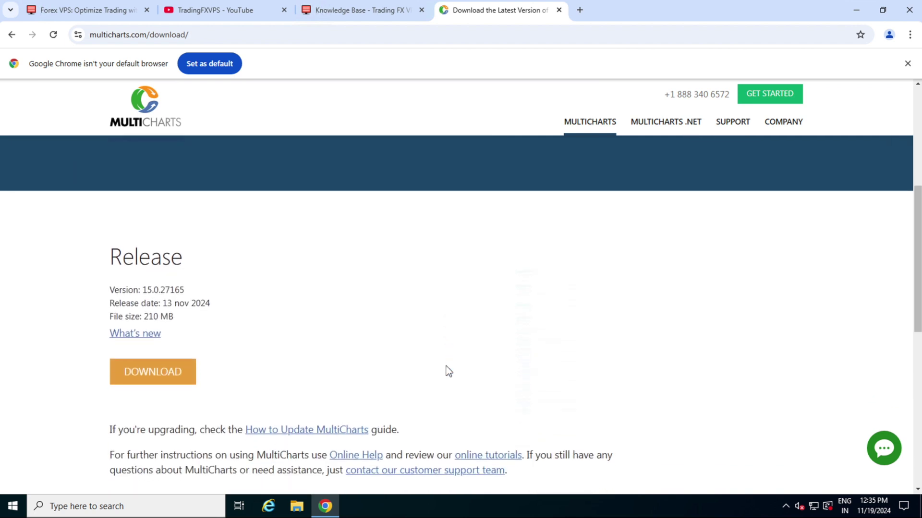
scroll(447, 370, down, 2)
- Download the 210 MB MultiCharts 15.0 release installer, then close Chrome
click(157, 283)
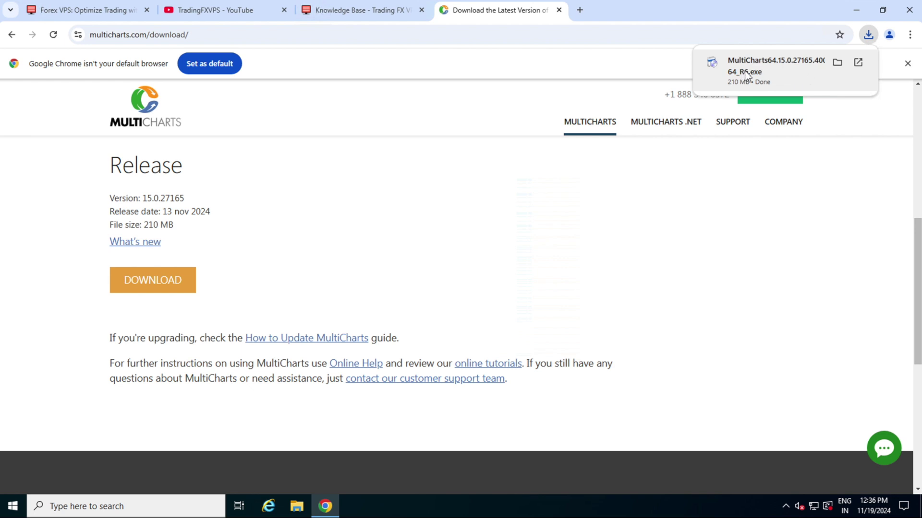
click(907, 14)
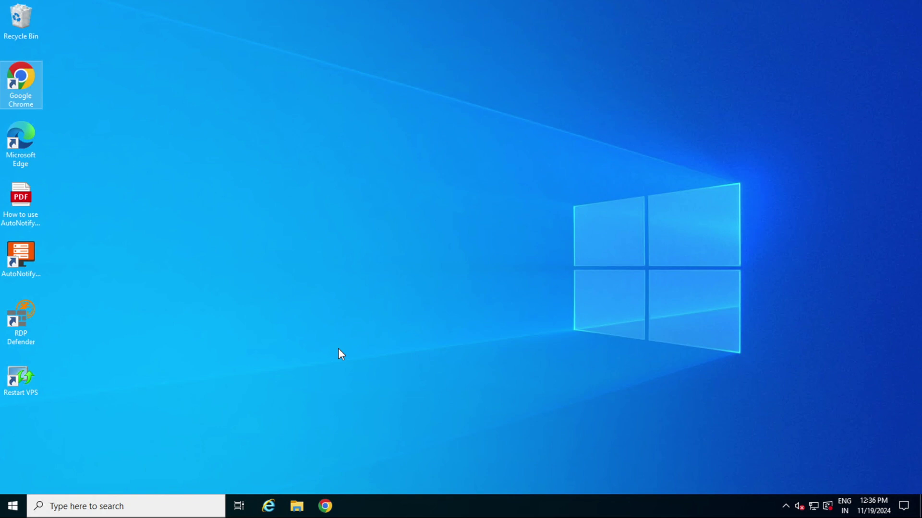
- Launch the MultiCharts64 installer from the Downloads folder in File Explorer
click(297, 506)
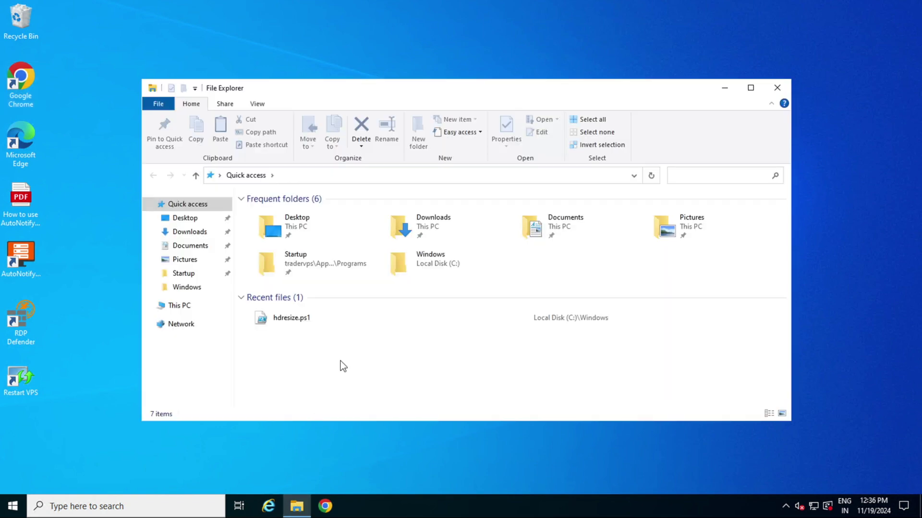
double_click(446, 222)
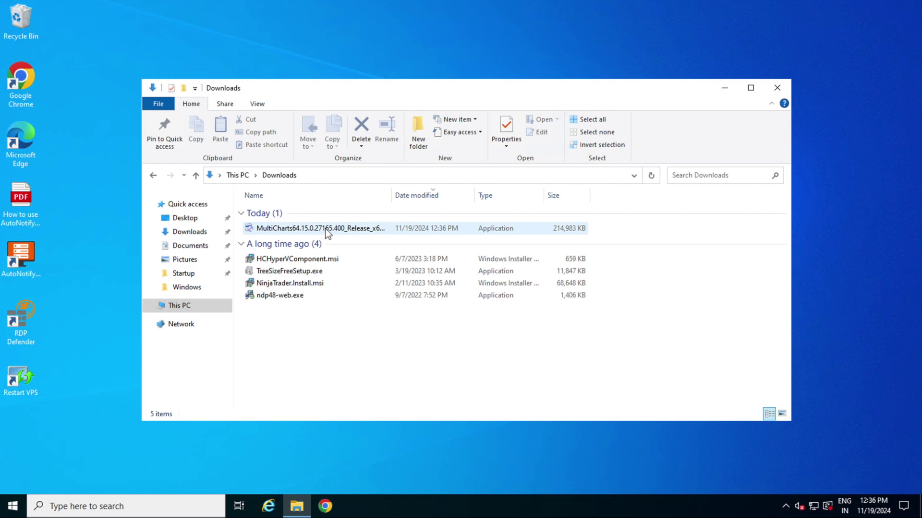
double_click(324, 227)
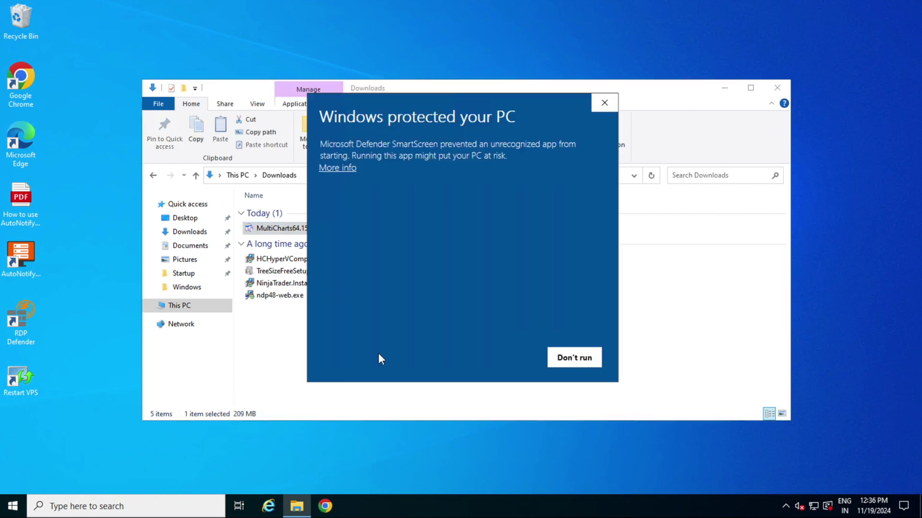
- Let the blocked installer run through Windows SmartScreen's More info and Run anyway
click(350, 169)
click(498, 360)
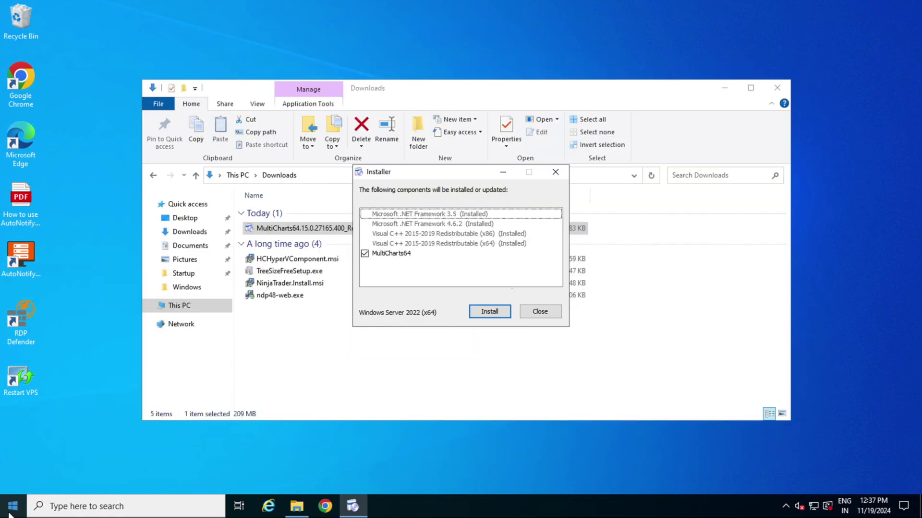
key(super)
click(210, 178)
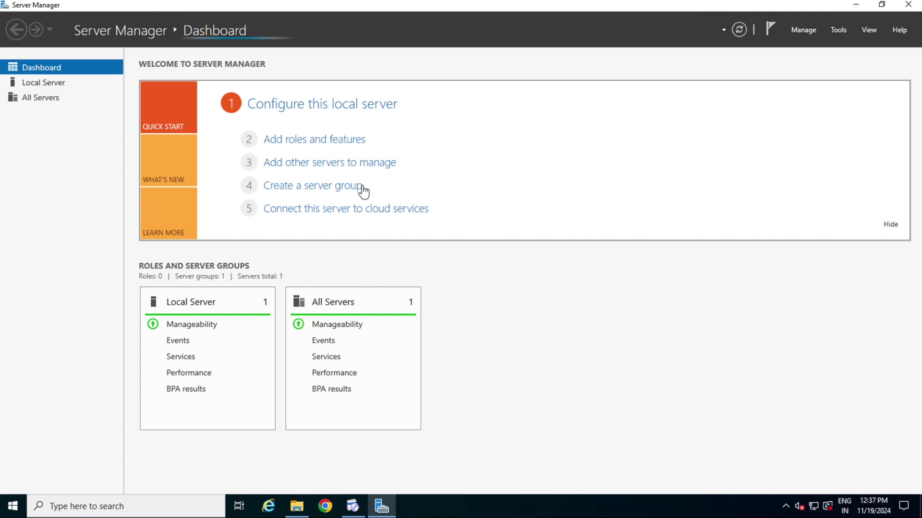
click(288, 142)
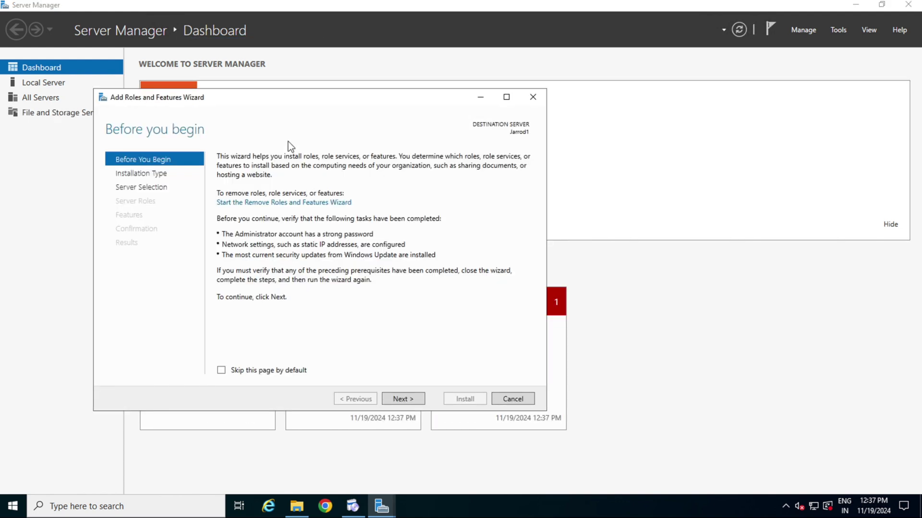
click(404, 400)
click(404, 400)
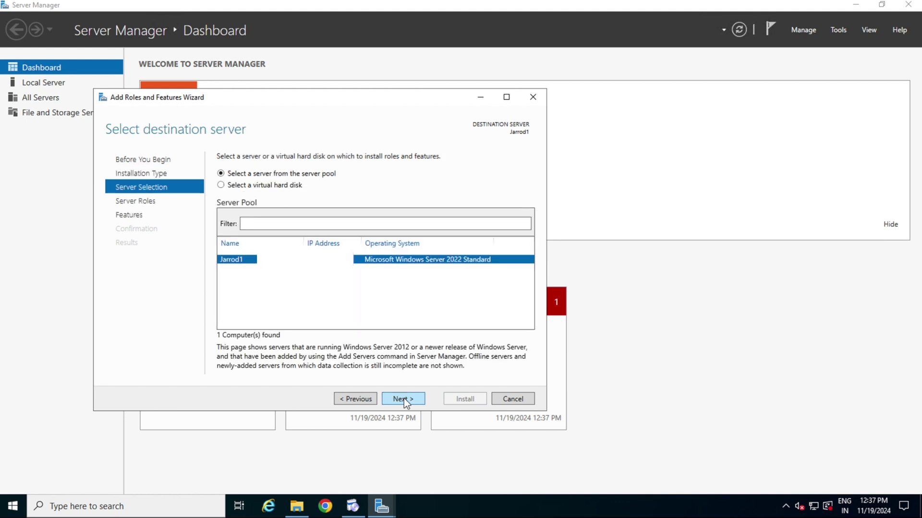
click(404, 400)
click(404, 398)
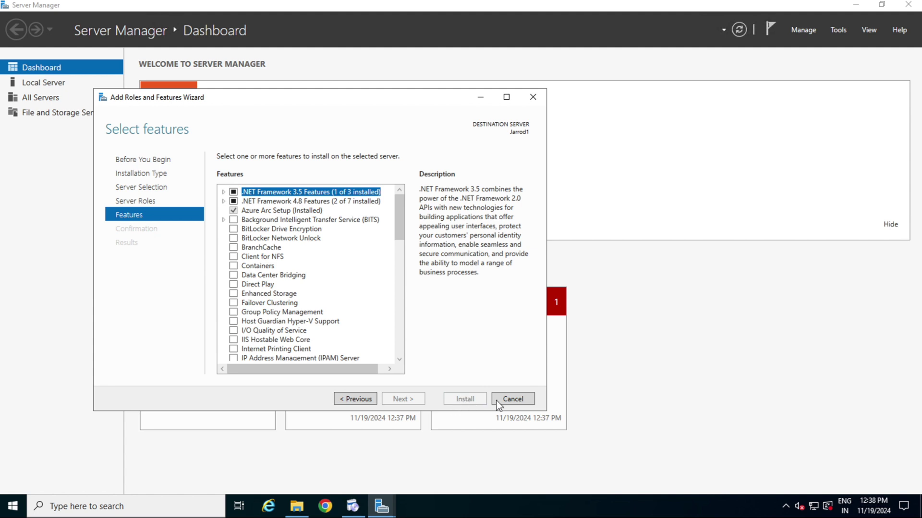
click(512, 400)
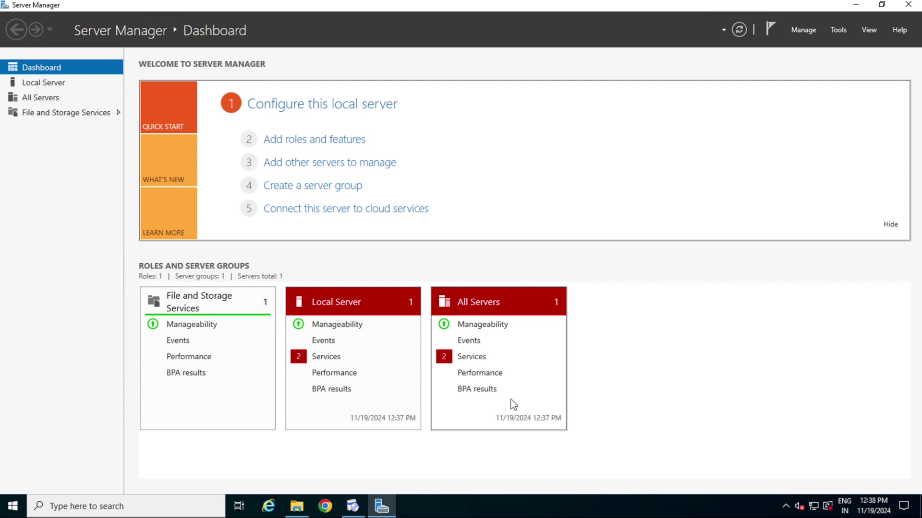
click(908, 4)
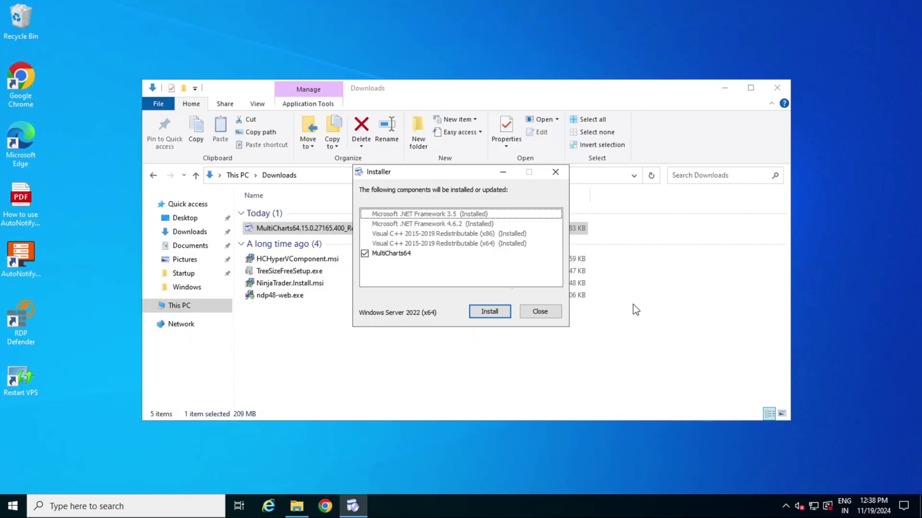
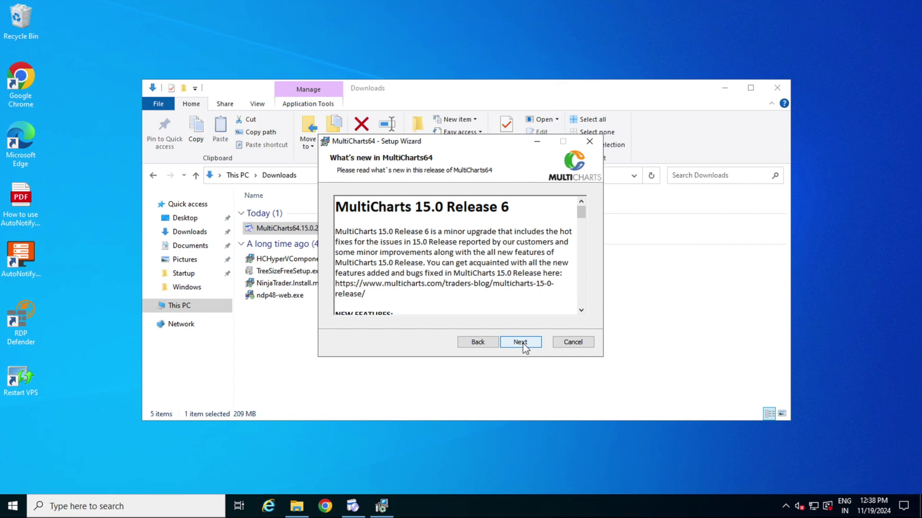
- Install MultiCharts64 15.0 with desktop and Quick Launch shortcuts, then close the finished Setup Wizard
click(522, 343)
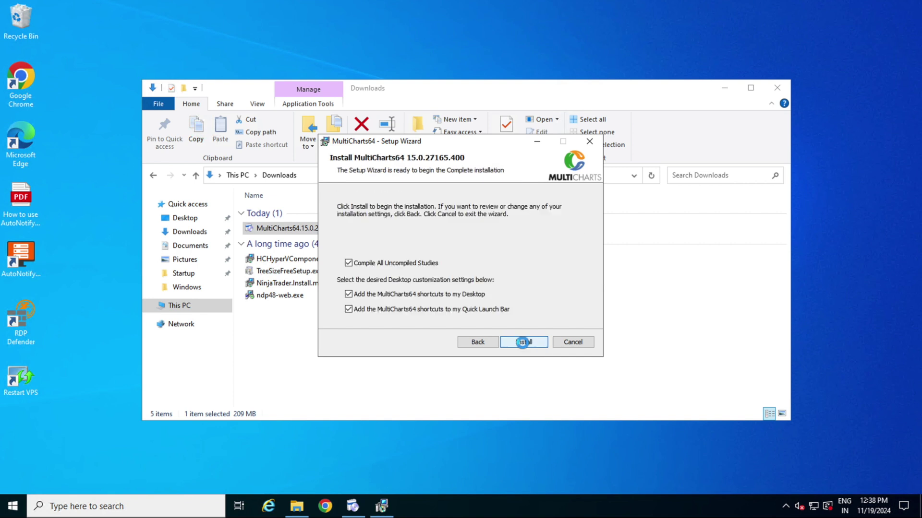
click(523, 342)
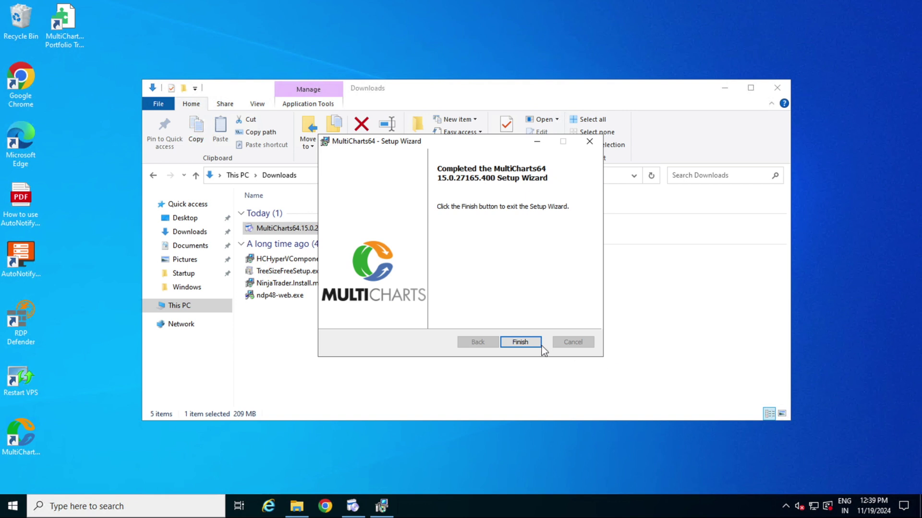
click(520, 342)
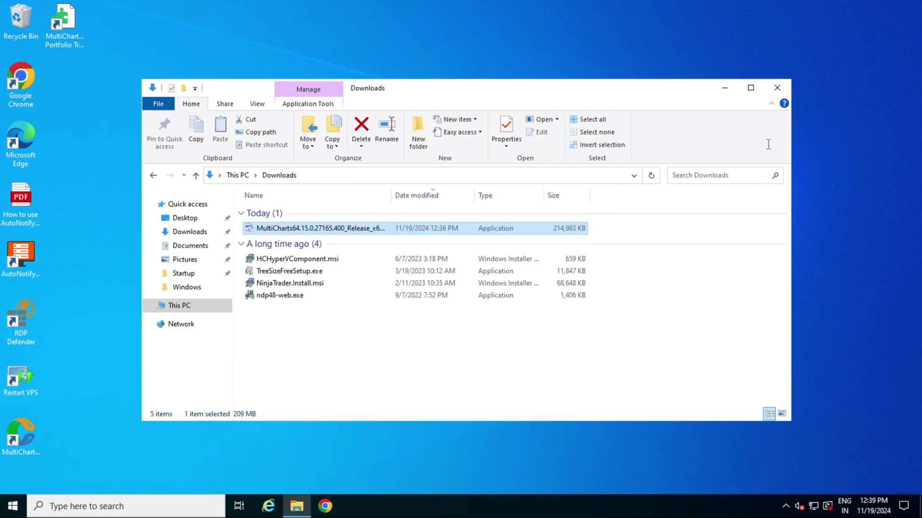
- Close the Downloads folder and launch MultiCharts from its new desktop shortcut
click(778, 88)
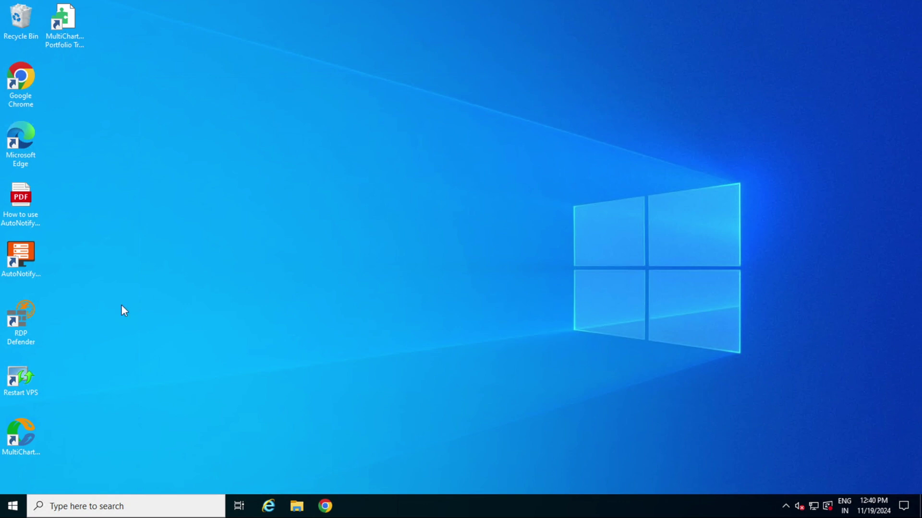
double_click(25, 433)
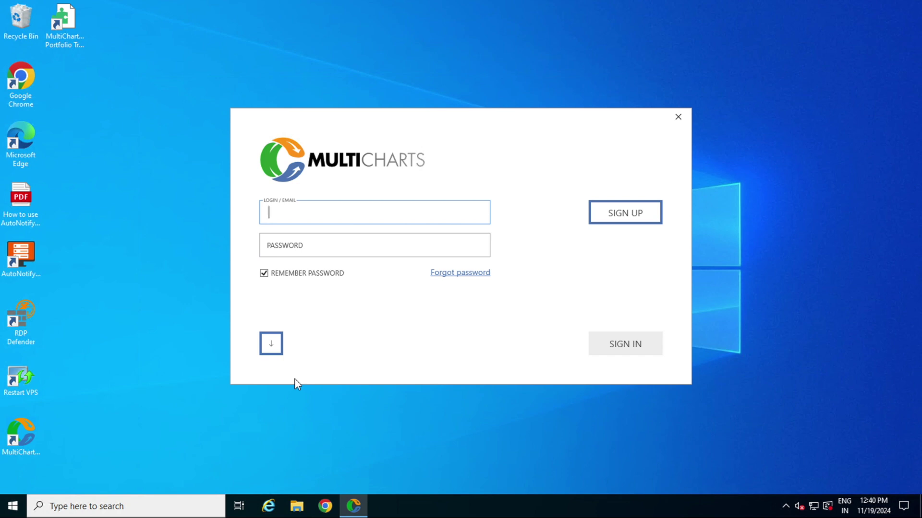
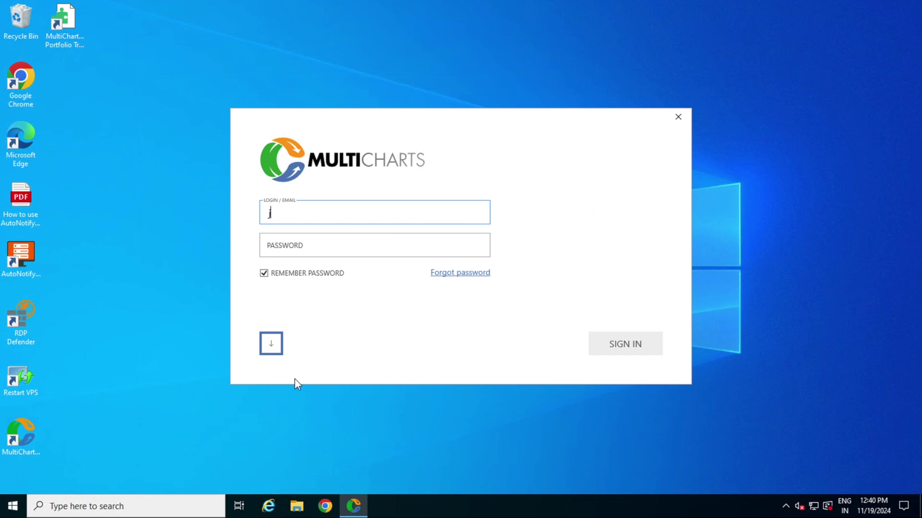
- Sign in with the account login and pasted password, then continue past the Configuration Wizard welcome
click(329, 246)
right_click(329, 247)
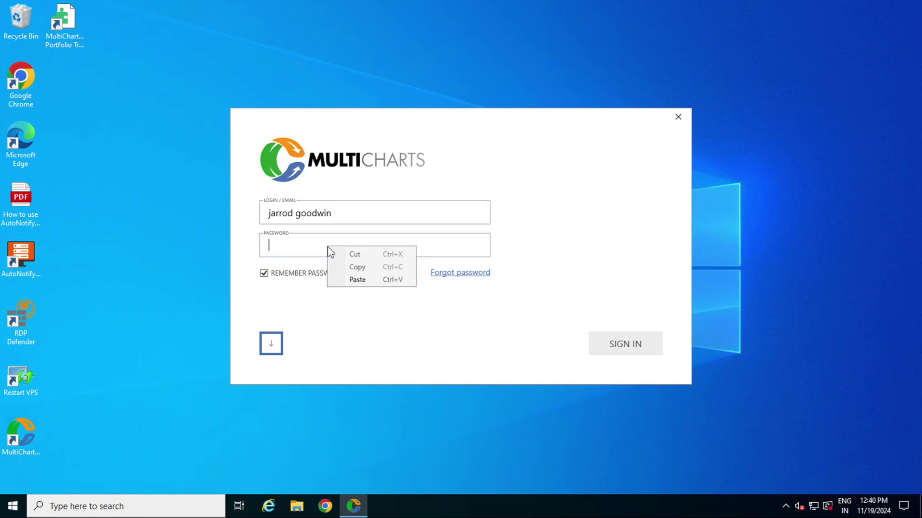
click(357, 277)
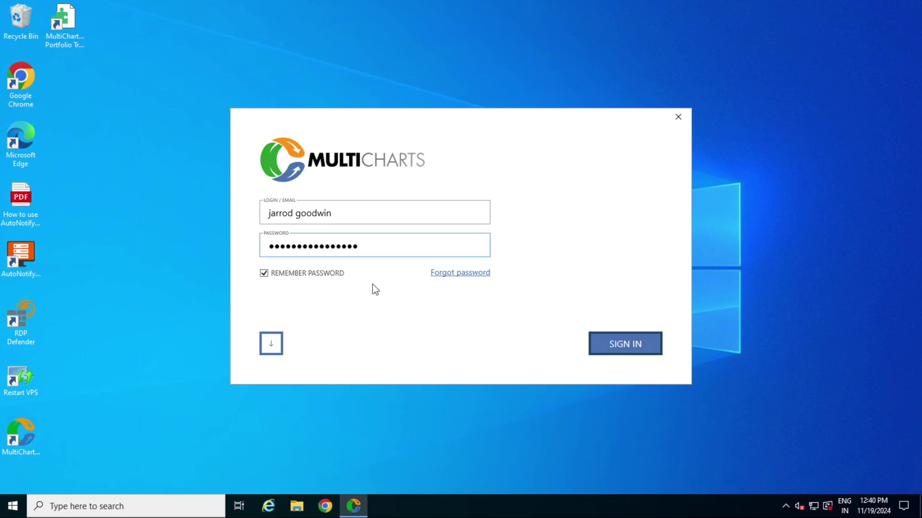
click(604, 350)
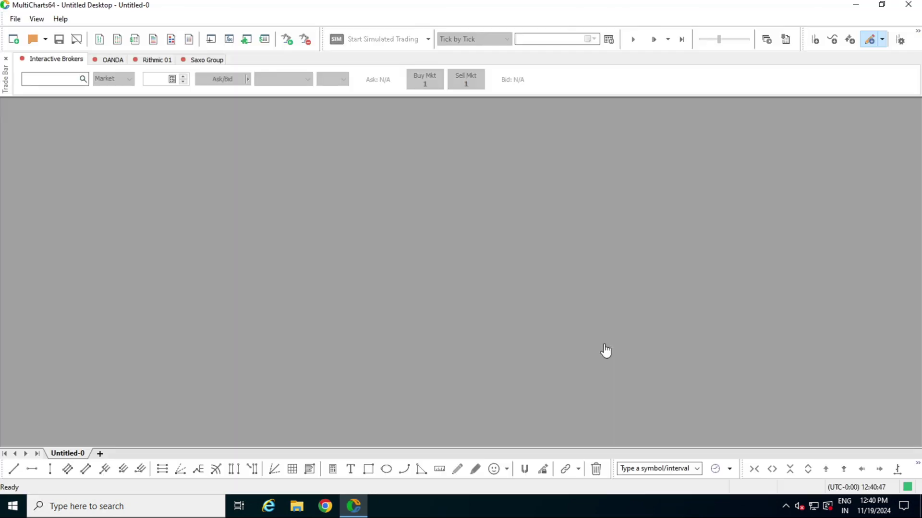
click(606, 351)
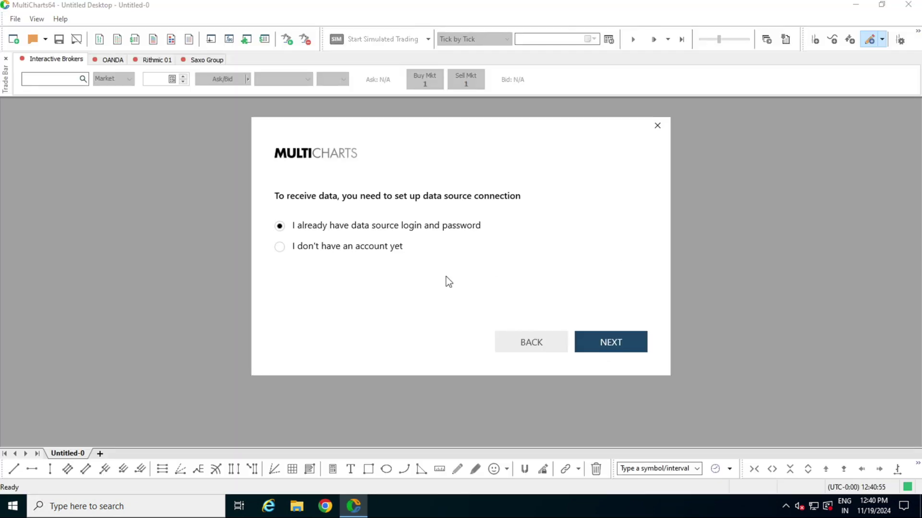
- Dismiss the Configuration Wizard's data source connection page without setting up a connection
click(656, 126)
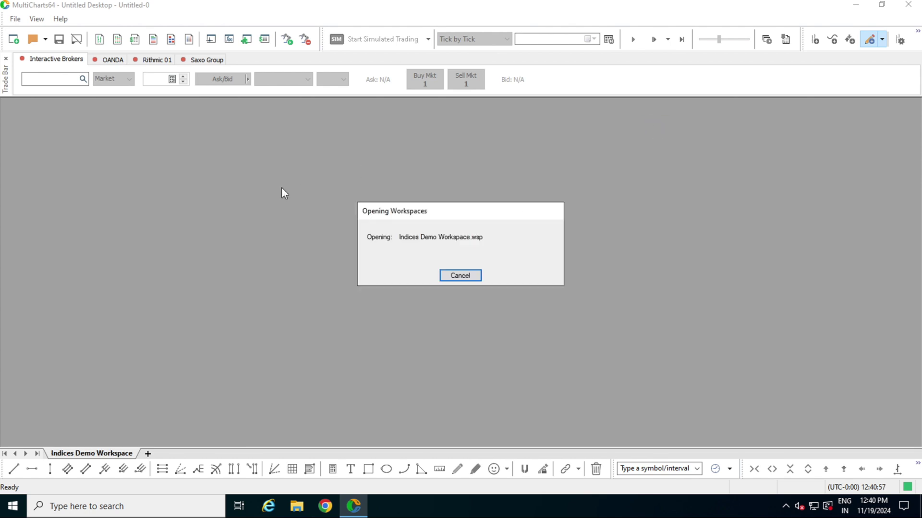